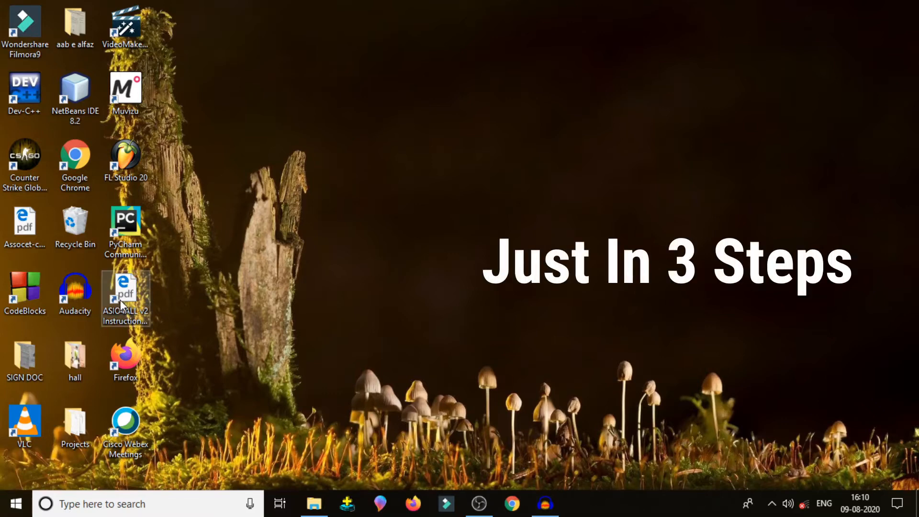
# Open Audacity, record a stereo voice clip about 8 seconds long from the microphone, and play it back
pyautogui.doubleClick(73, 295)
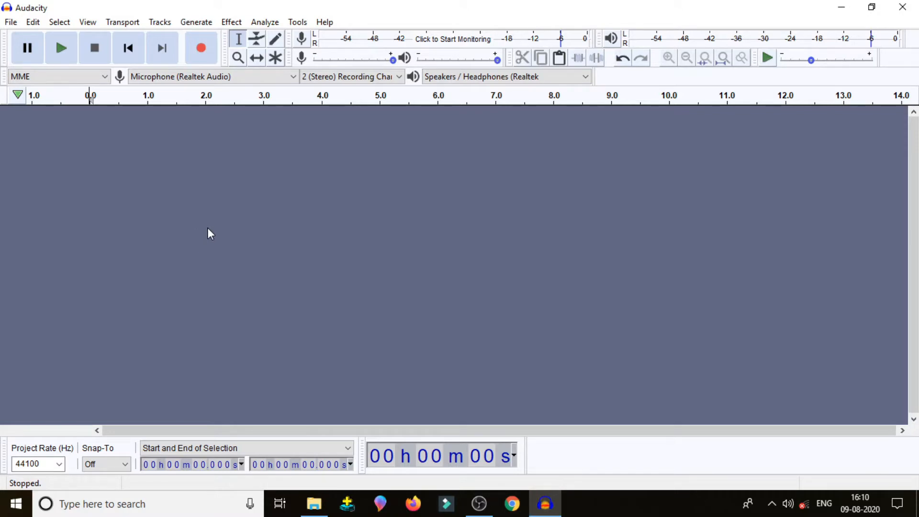
pyautogui.click(200, 48)
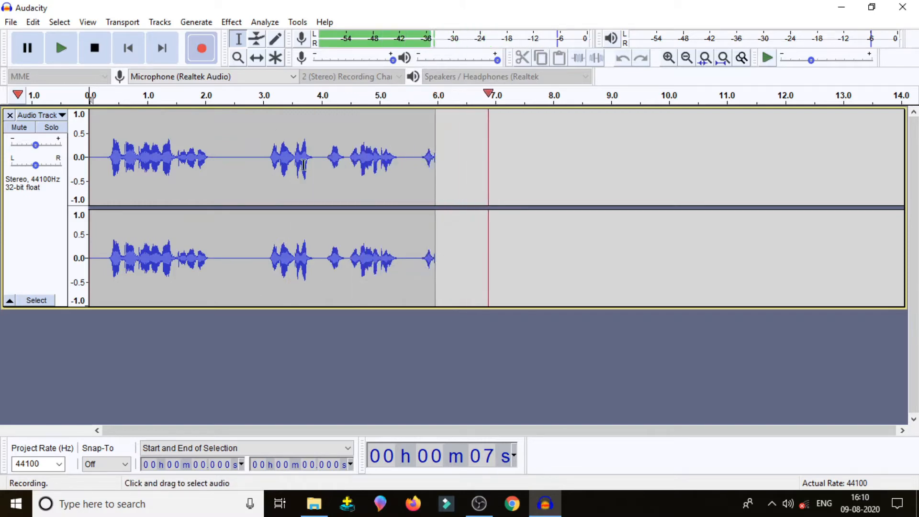
pyautogui.click(94, 50)
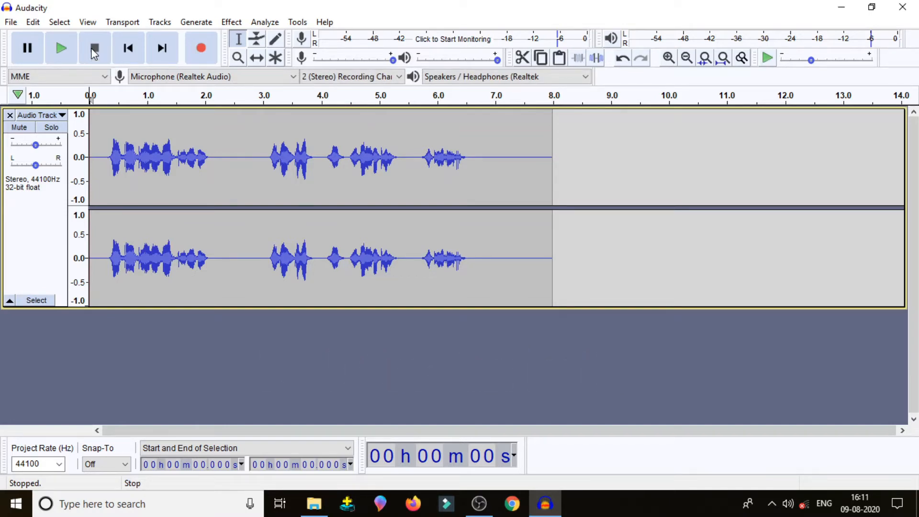
pyautogui.click(63, 47)
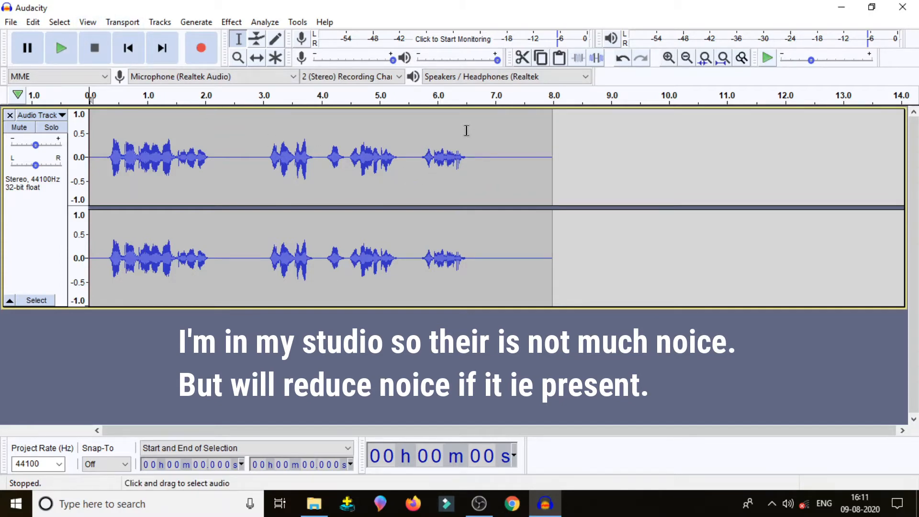
# Capture a noise profile from the silent tail of the recording, from about 6.5 to 8 seconds
pyautogui.moveTo(467, 129); pyautogui.dragTo(551, 125)
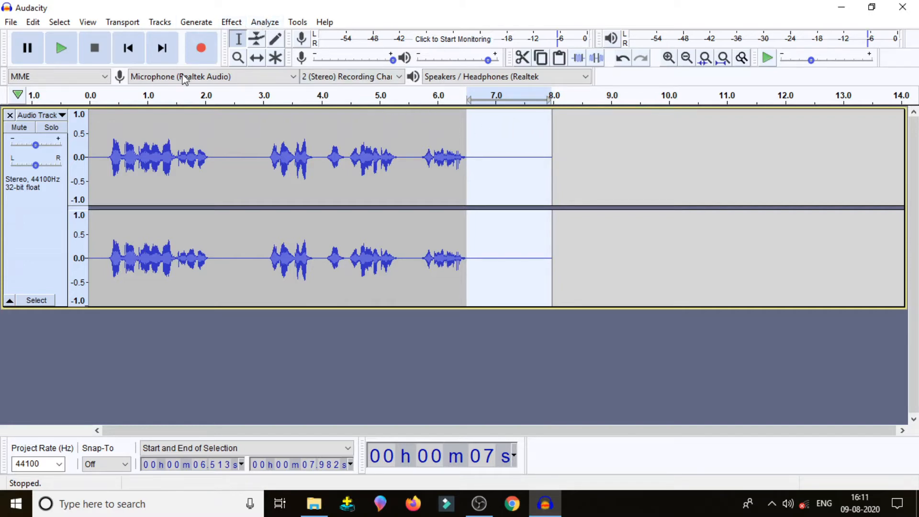
pyautogui.click(232, 22)
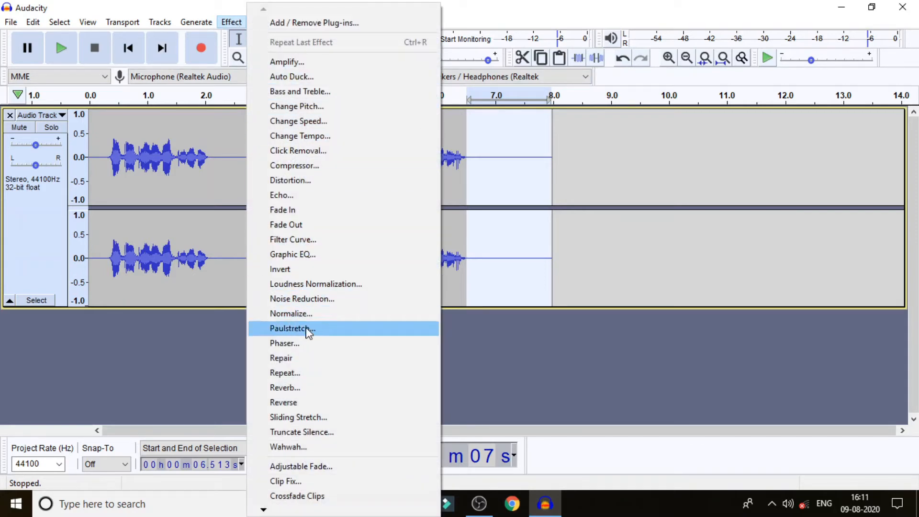
pyautogui.click(316, 299)
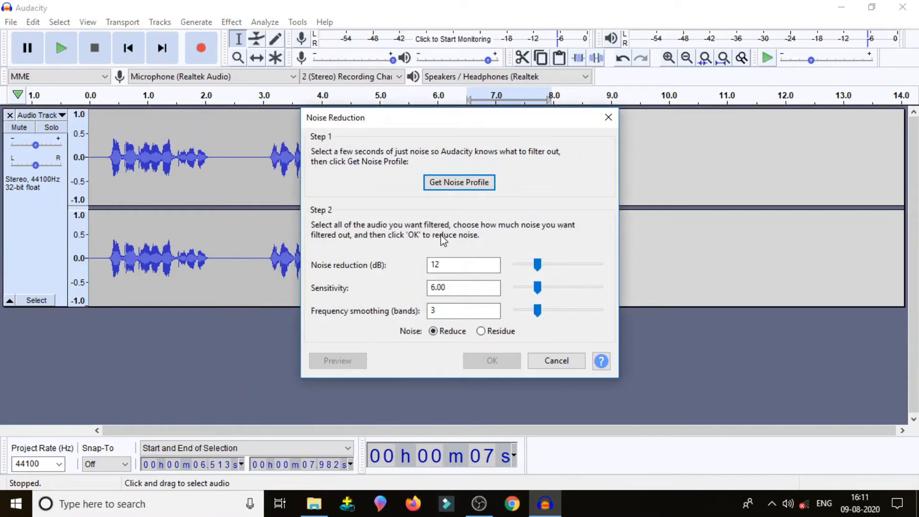
pyautogui.click(465, 189)
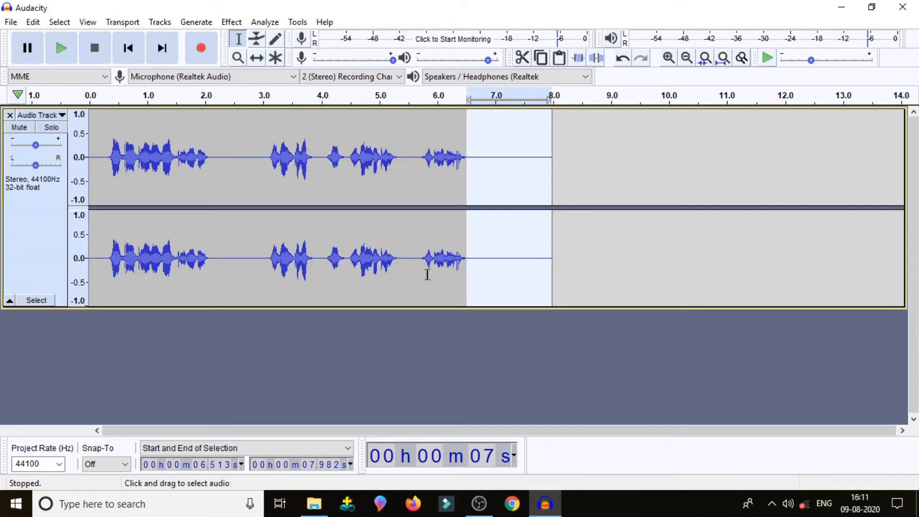
# Apply Noise Reduction to the whole recording in Reduce mode, slightly adjusting the noise reduction amount and keeping sensitivity 6.00 and frequency smoothing 3
pyautogui.hotkey('shift', 'Home')
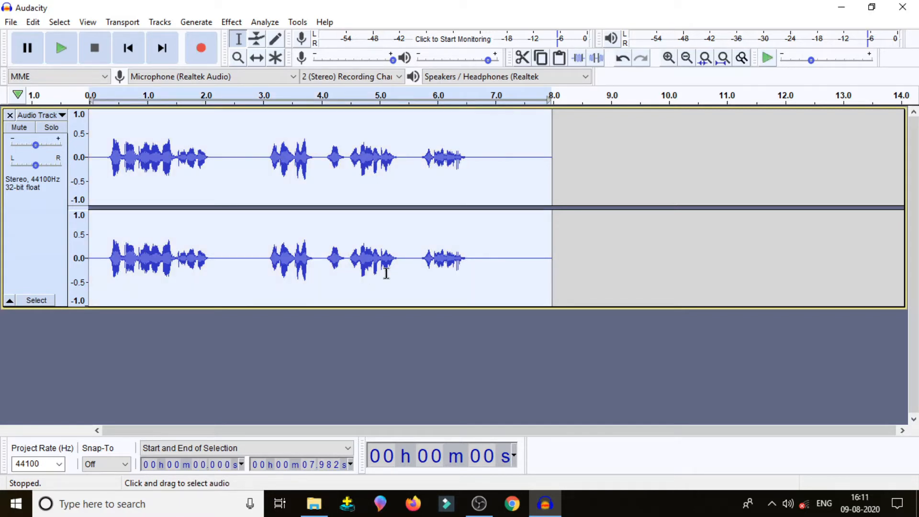
pyautogui.click(234, 22)
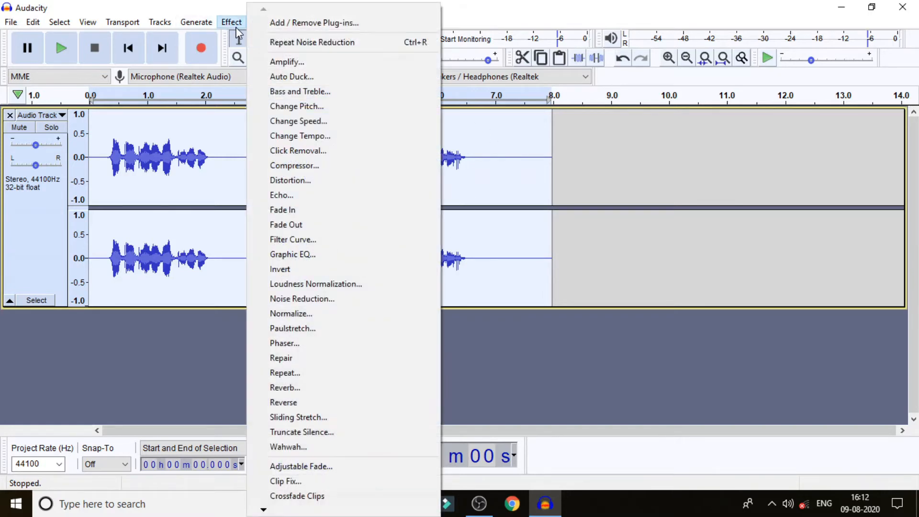
pyautogui.click(314, 295)
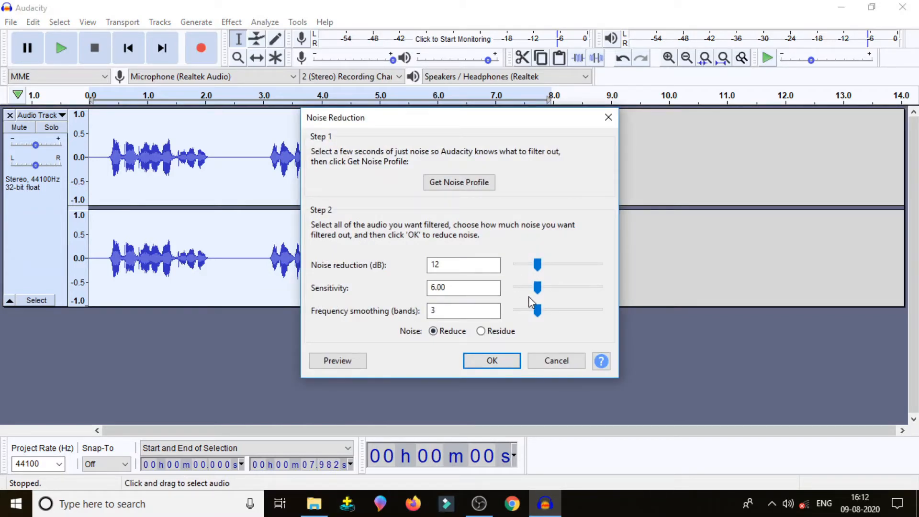
pyautogui.moveTo(538, 266); pyautogui.dragTo(537, 268)
pyautogui.moveTo(536, 265)
pyautogui.mouseDown()
pyautogui.moveTo(517, 272)
pyautogui.moveTo(568, 265)
pyautogui.moveTo(544, 271)
pyautogui.mouseUp()
pyautogui.click(481, 362)
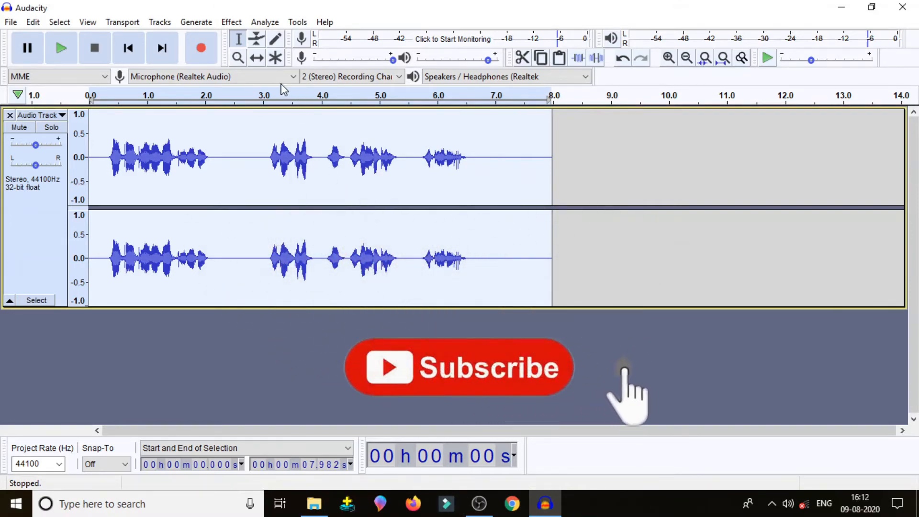
# Apply the Compressor to the recording with threshold -12 dB, noise floor -40 dB, ratio 2:1, attack 0.20 secs and release 1.0 secs
pyautogui.click(238, 27)
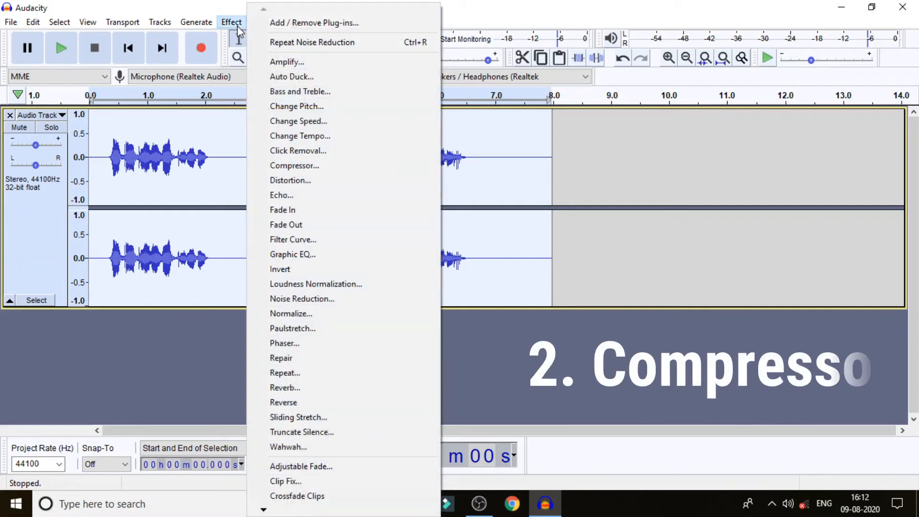
pyautogui.click(285, 167)
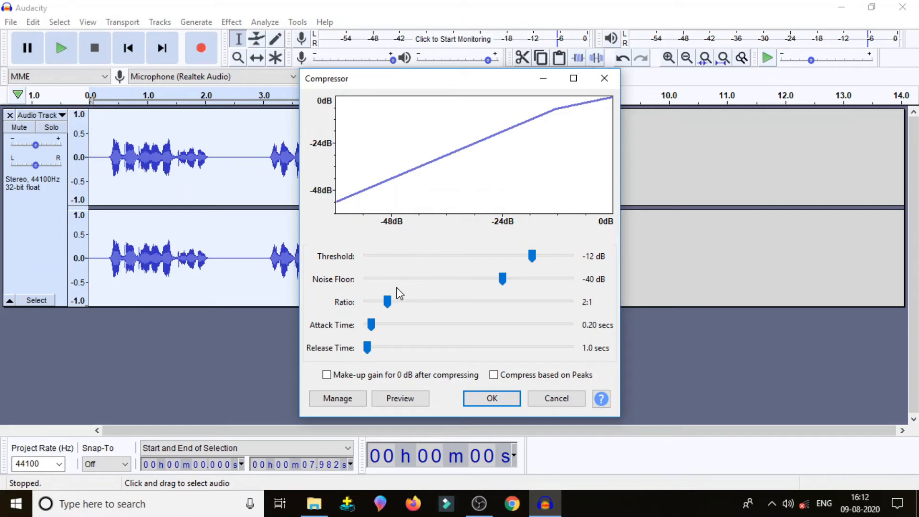
pyautogui.click(492, 398)
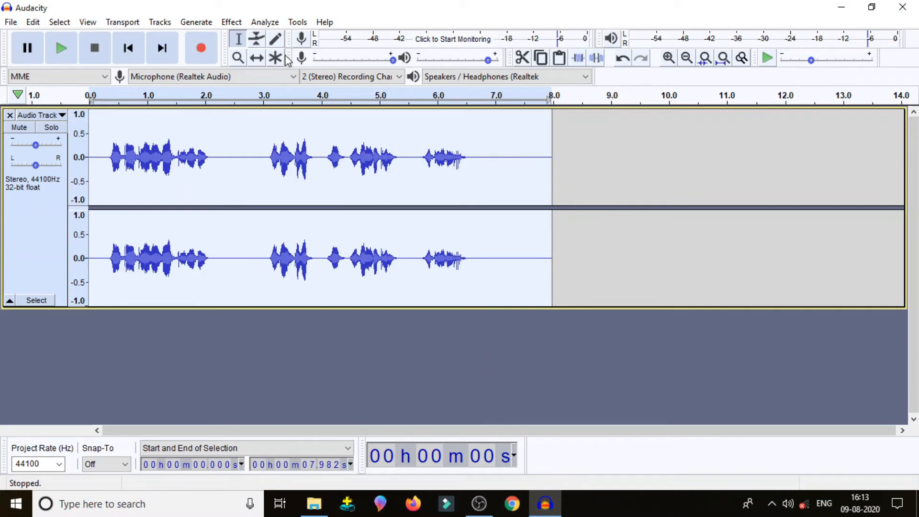
# Normalize the recording to a peak amplitude of -1.0 dB with DC offset removal enabled
pyautogui.click(231, 23)
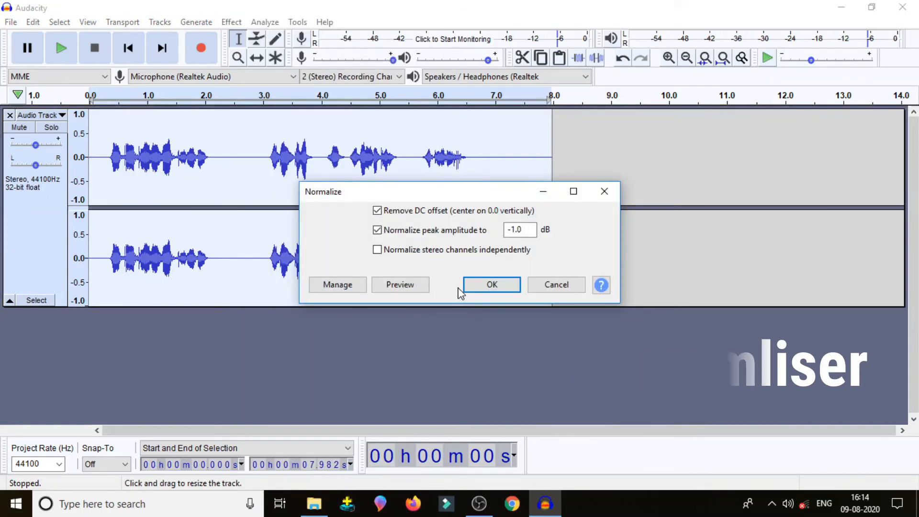
pyautogui.click(490, 285)
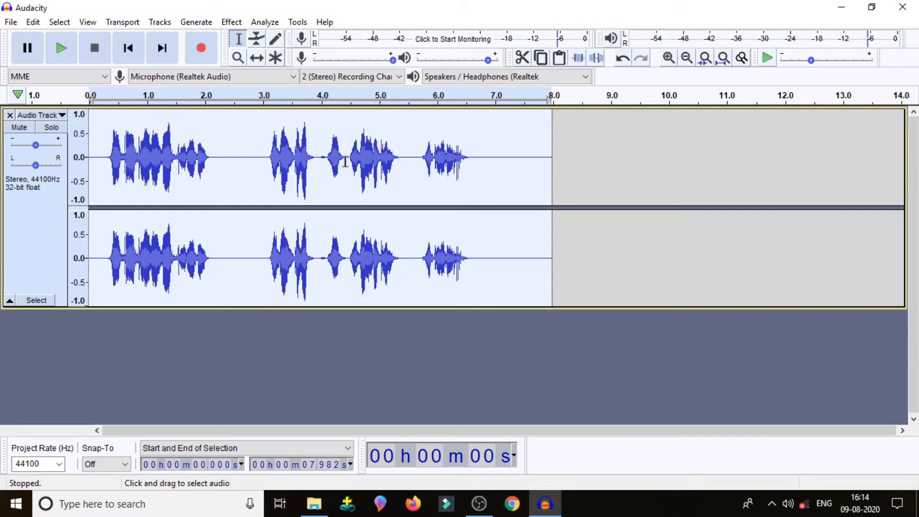
# Play back the processed recording, lower the system volume to 36, and play the recording again
pyautogui.click(62, 47)
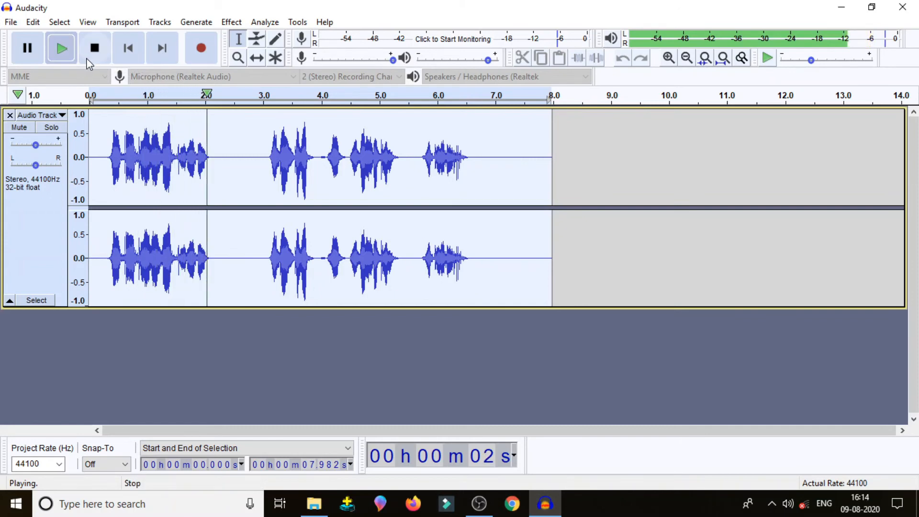
pyautogui.press('XF86AudioLowerVolume')
pyautogui.press('XF86AudioLowerVolume')
pyautogui.press('XF86AudioLowerVolume')
pyautogui.press('XF86AudioLowerVolume')
pyautogui.press('XF86AudioLowerVolume')
pyautogui.press('XF86AudioLowerVolume')
pyautogui.press('XF86AudioLowerVolume')
pyautogui.press('XF86AudioLowerVolume')
pyautogui.press('XF86AudioLowerVolume')
pyautogui.press('XF86AudioLowerVolume')
pyautogui.press('XF86AudioLowerVolume')
pyautogui.press('XF86AudioLowerVolume')
pyautogui.press('XF86AudioLowerVolume')
pyautogui.press('XF86AudioLowerVolume')
pyautogui.press('XF86AudioLowerVolume')
pyautogui.press('XF86AudioLowerVolume')
pyautogui.press('XF86AudioLowerVolume')
pyautogui.press('XF86AudioLowerVolume')
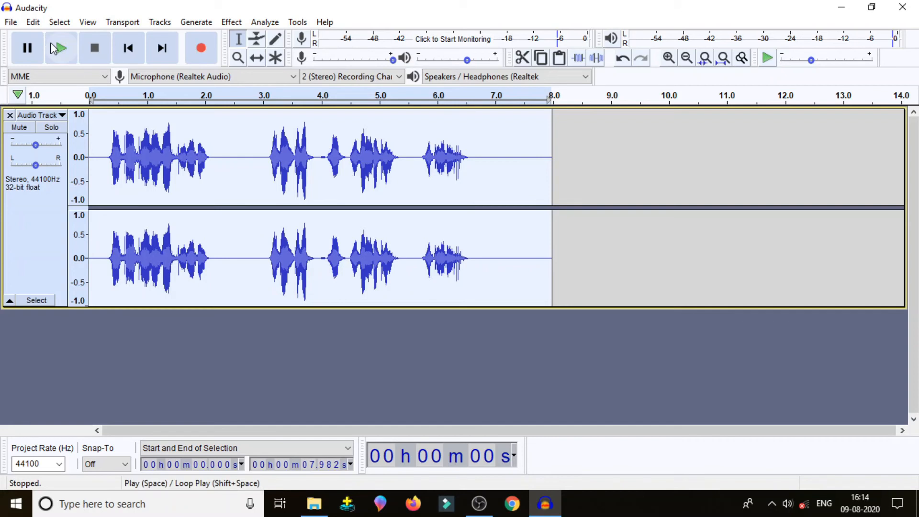
pyautogui.press('XF86AudioLowerVolume')
pyautogui.press('XF86AudioLowerVolume')
pyautogui.press('XF86AudioLowerVolume')
pyautogui.press('XF86AudioLowerVolume')
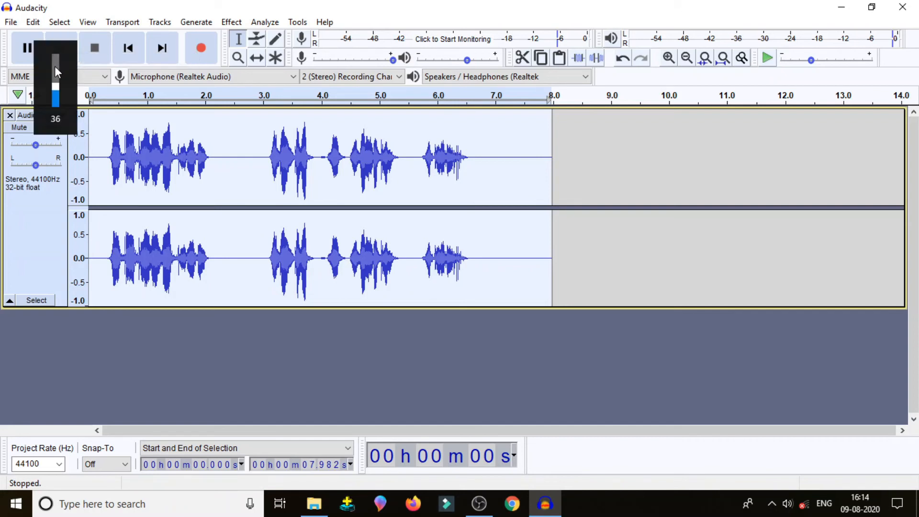
pyautogui.press('space')
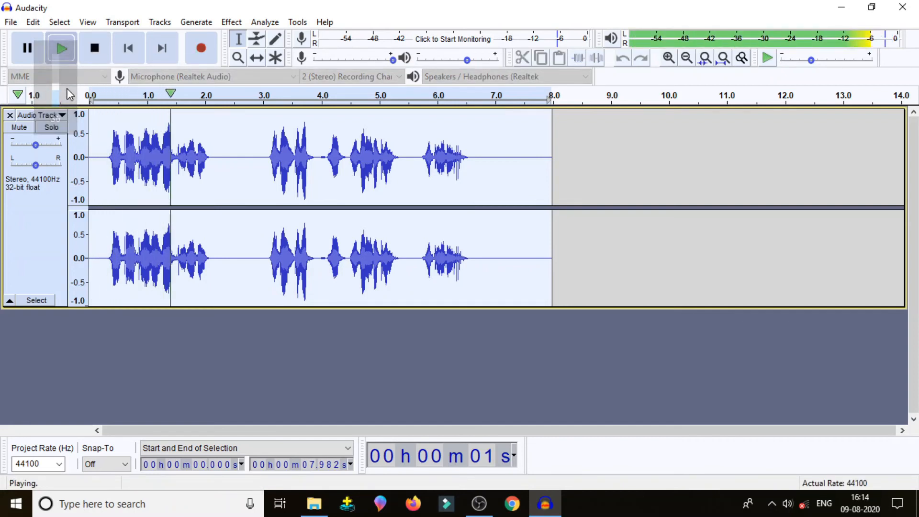